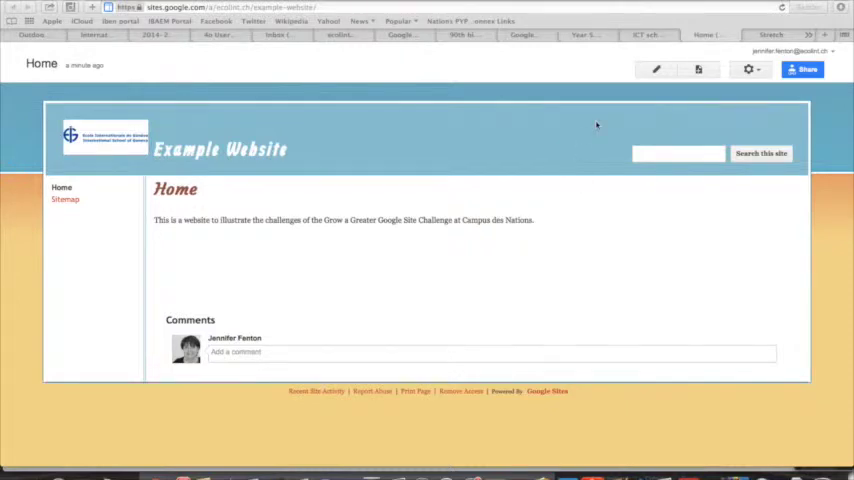
Step: Enter edit mode on the Home page and show the page layout options
click(655, 70)
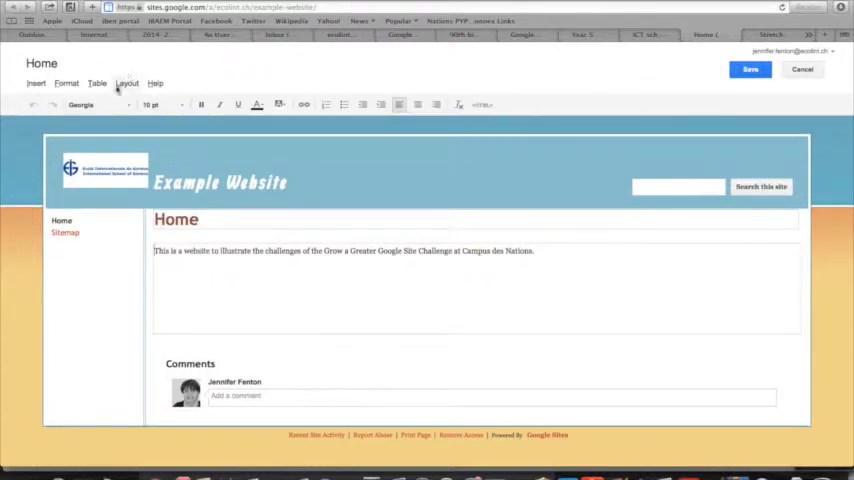
click(127, 83)
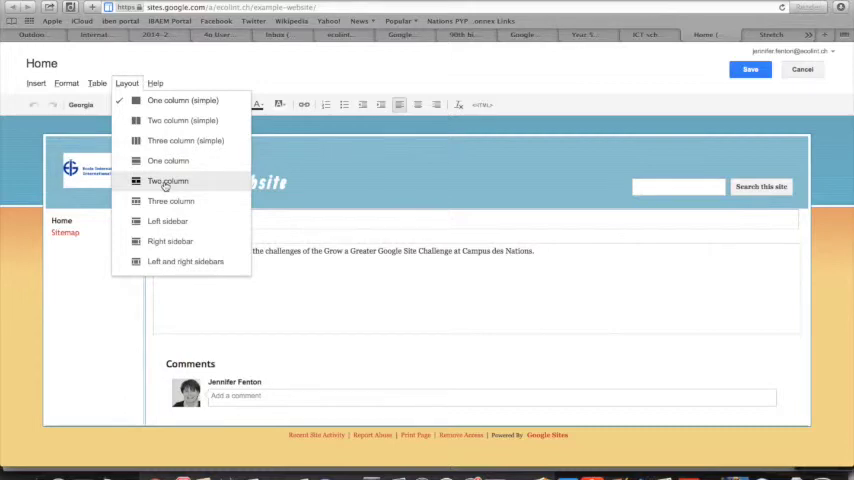
Step: Apply the Two column layout to the Home page
click(165, 181)
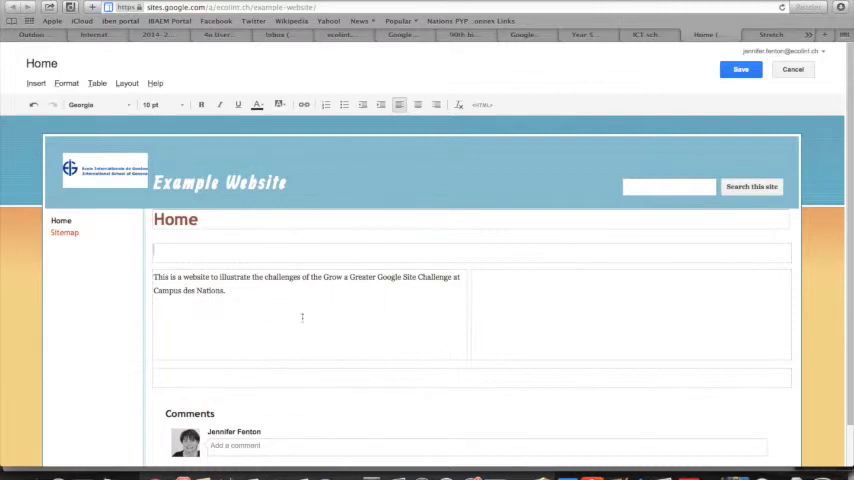
Step: Make the description paragraph red and 16 pt
drag(228, 291, 153, 278)
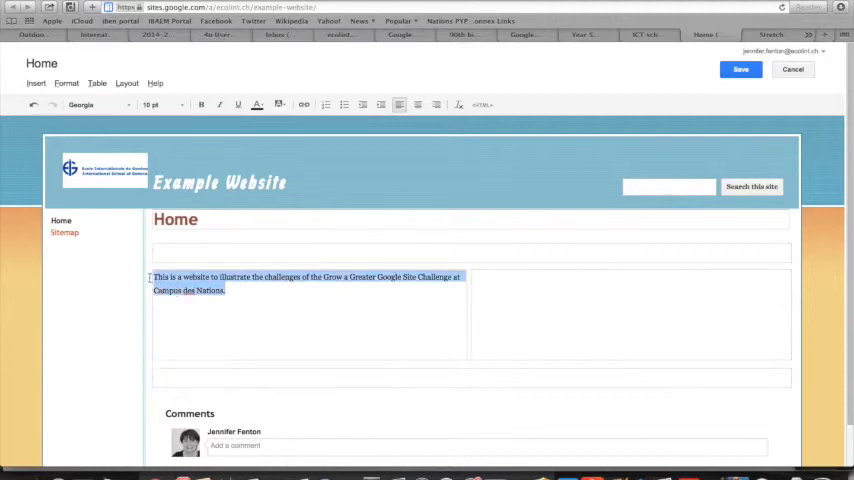
click(257, 105)
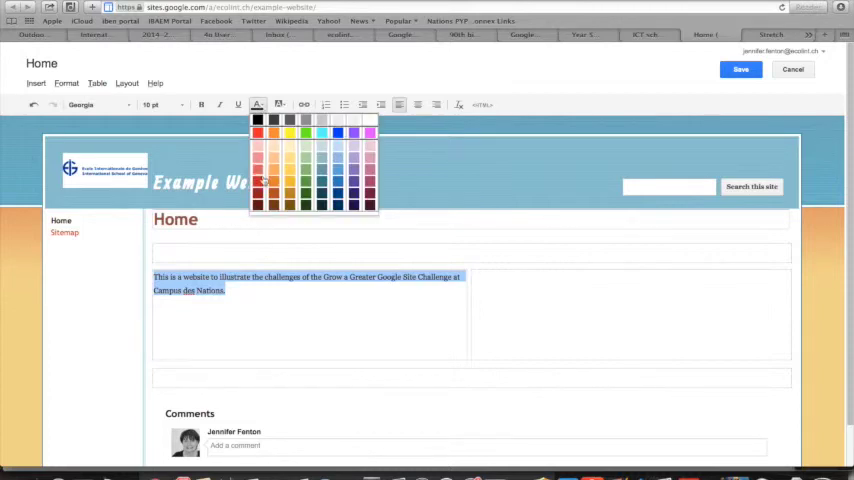
click(258, 207)
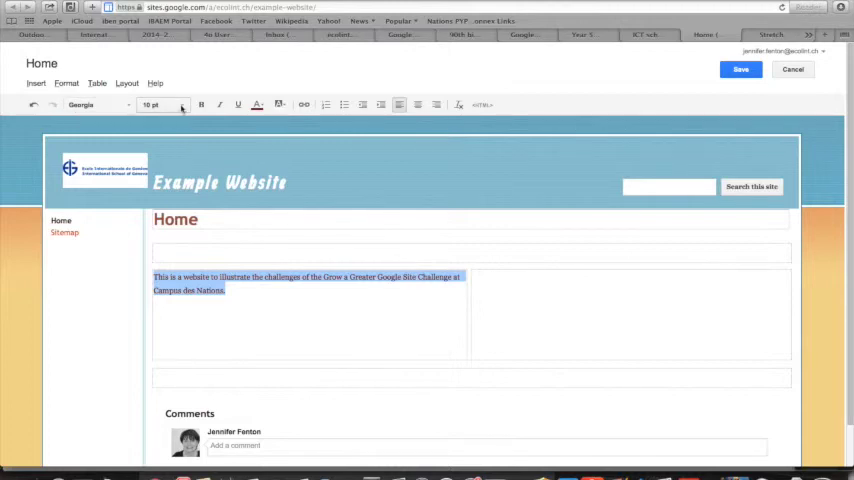
click(150, 105)
click(164, 169)
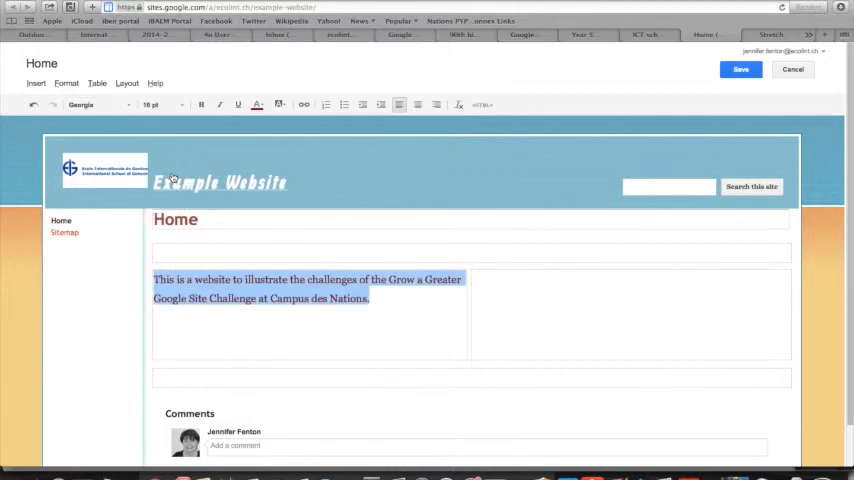
click(405, 329)
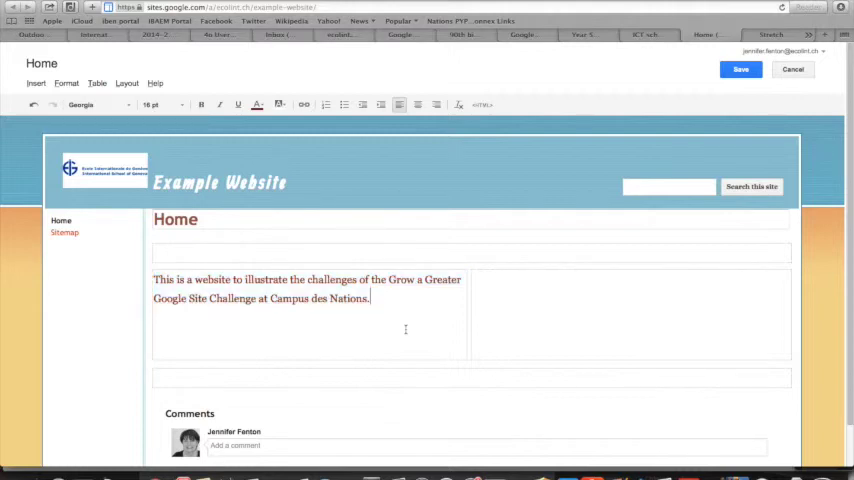